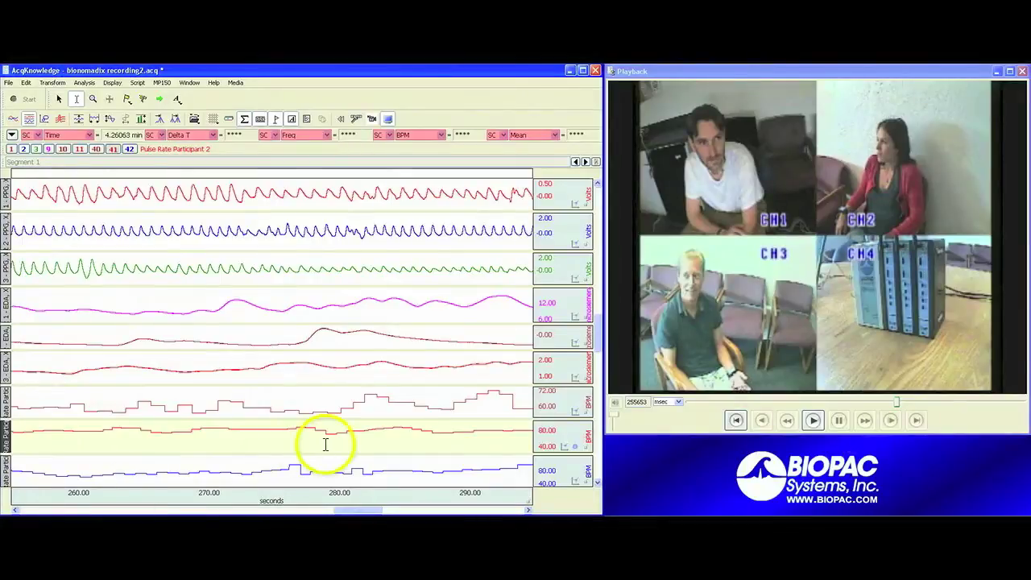
# Step: Play the four-camera video so the graph cursor tracks it to about 256 seconds
pyautogui.click(813, 419)
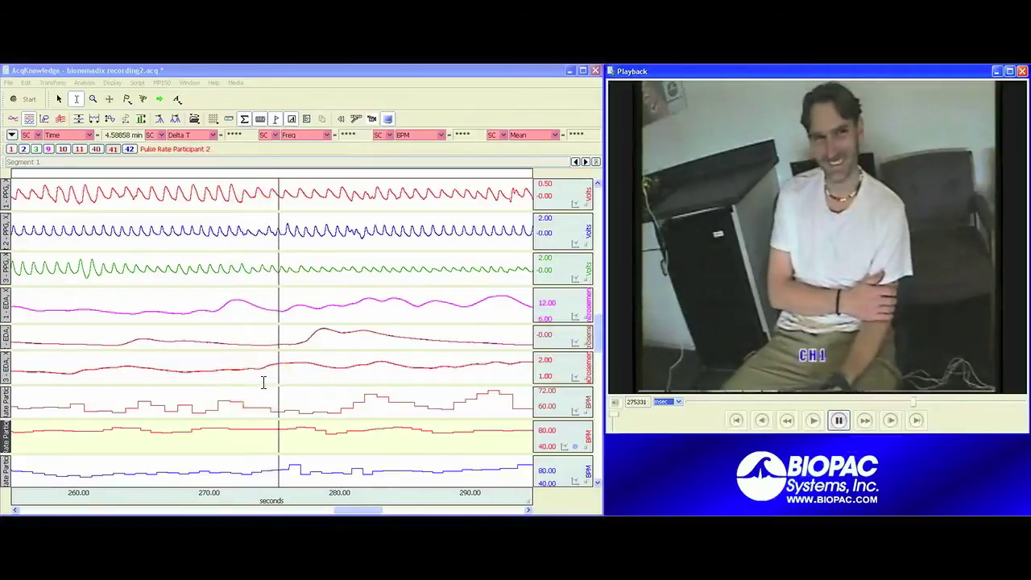
pyautogui.click(267, 378)
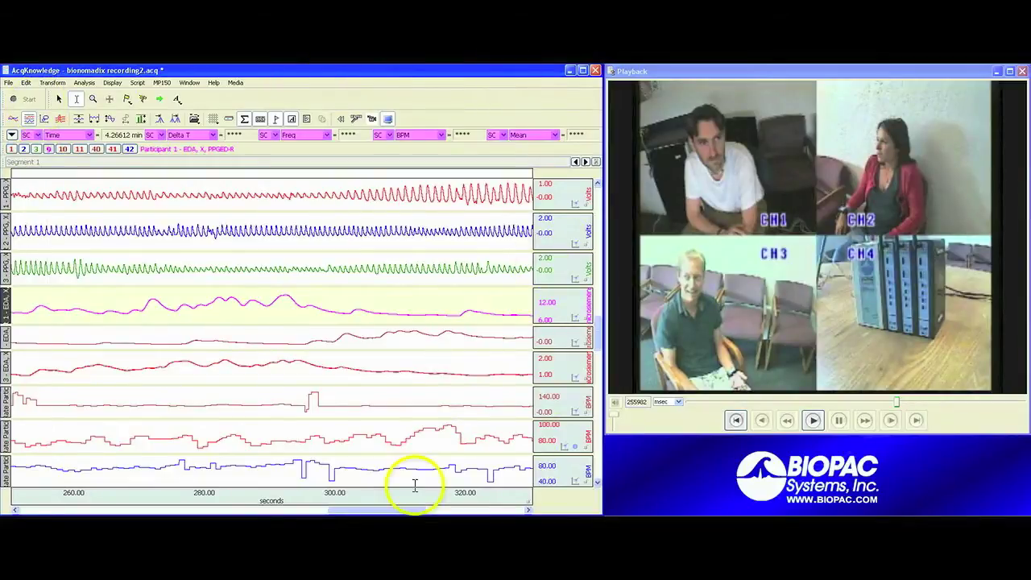
# Step: Pick graph points near 263, 264 and 262.5 s, then resume synced video playback
pyautogui.click(94, 311)
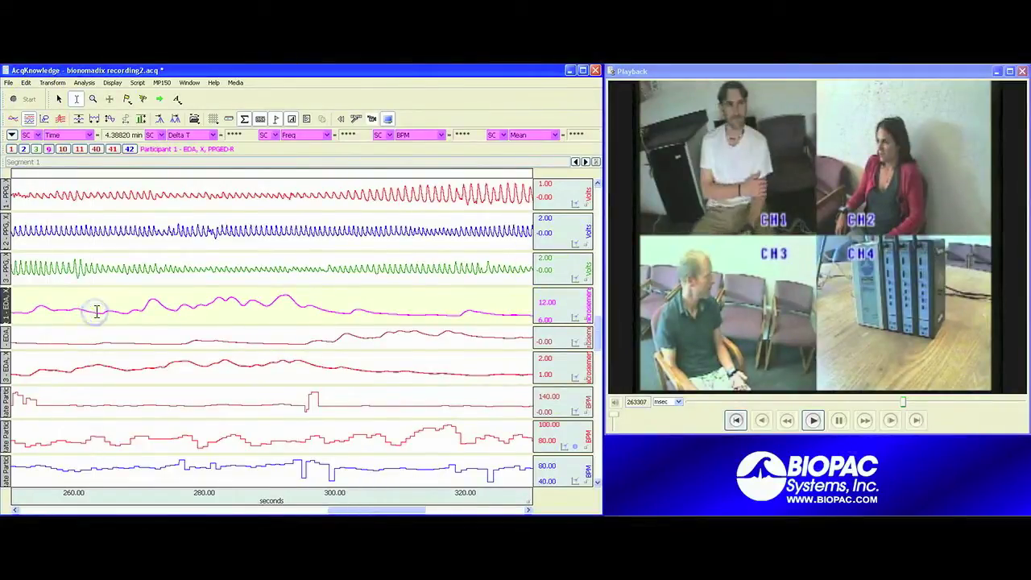
pyautogui.click(99, 310)
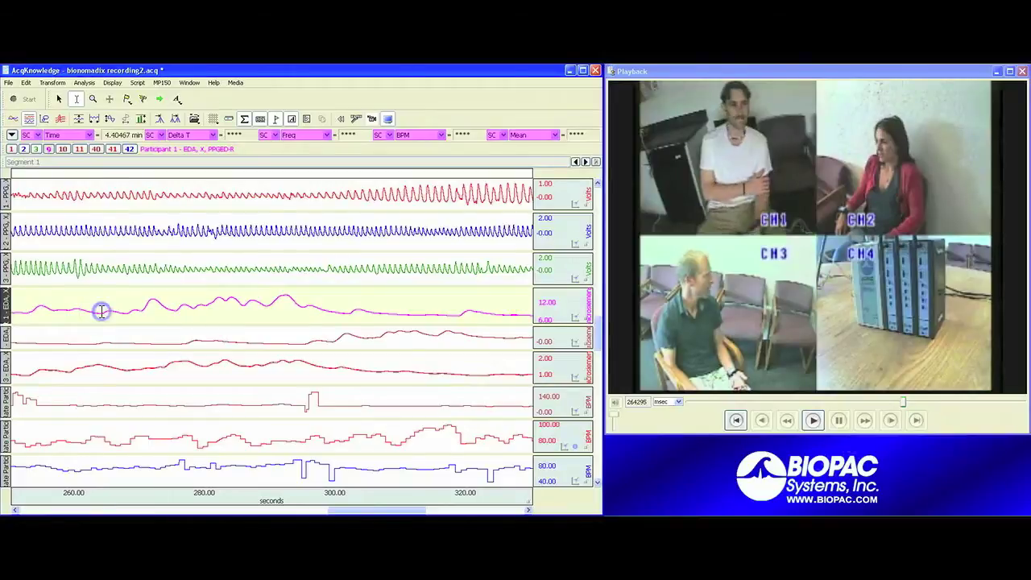
pyautogui.click(90, 310)
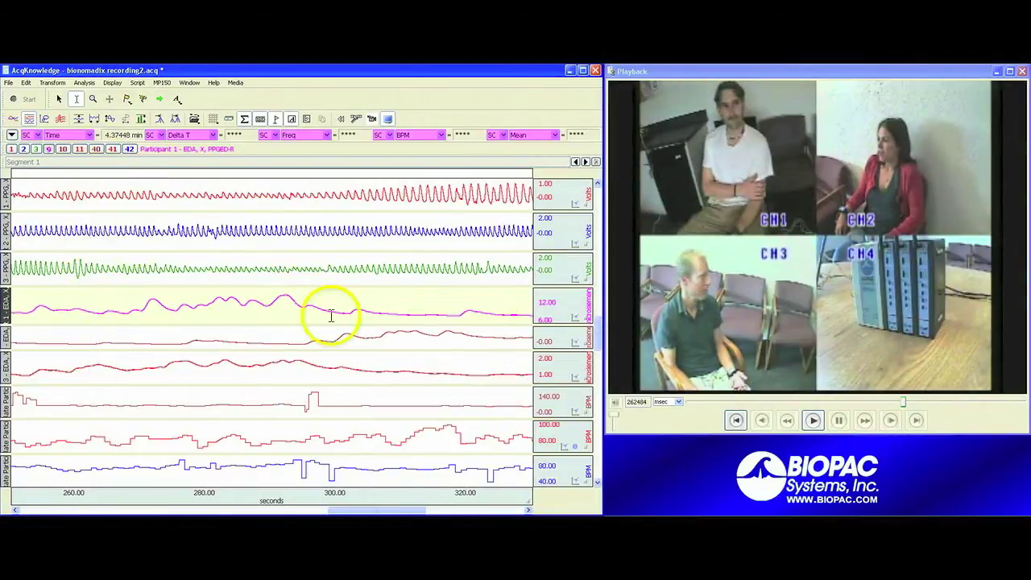
pyautogui.click(812, 419)
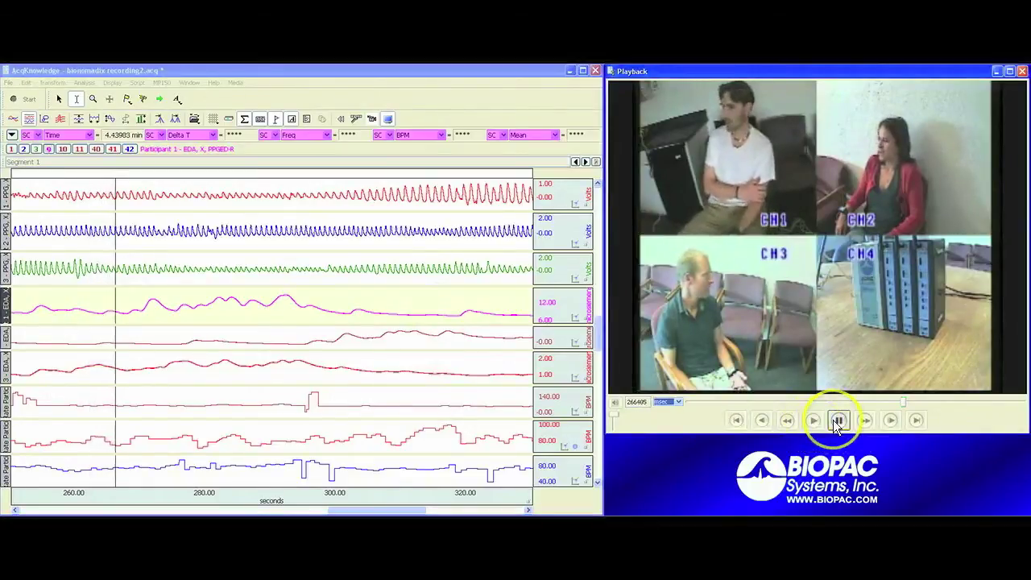
# Step: Jump the data to 300 s, then scrub the video slider to about 328 s
pyautogui.click(335, 347)
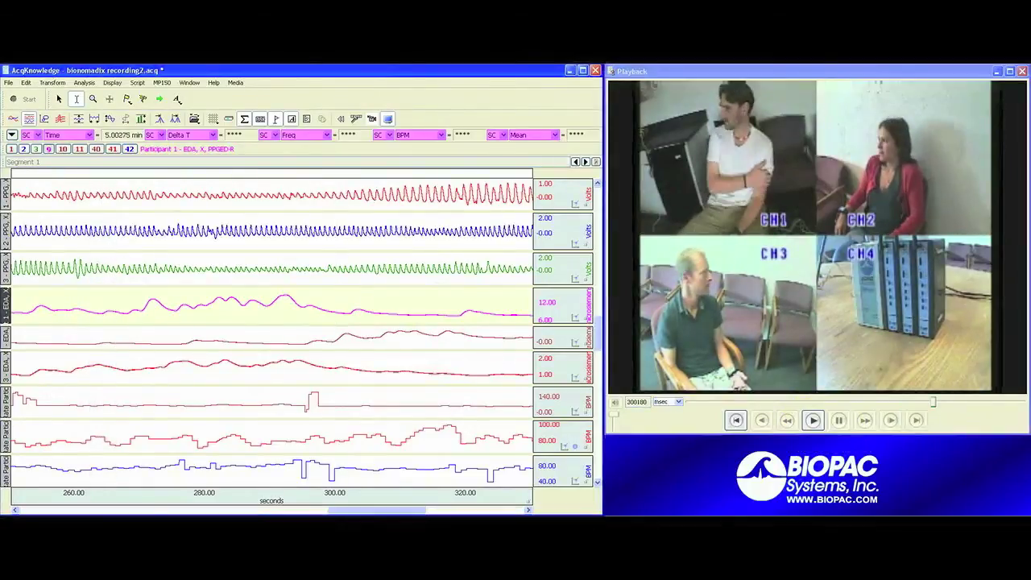
pyautogui.click(933, 404)
pyautogui.moveTo(933, 403); pyautogui.dragTo(904, 398)
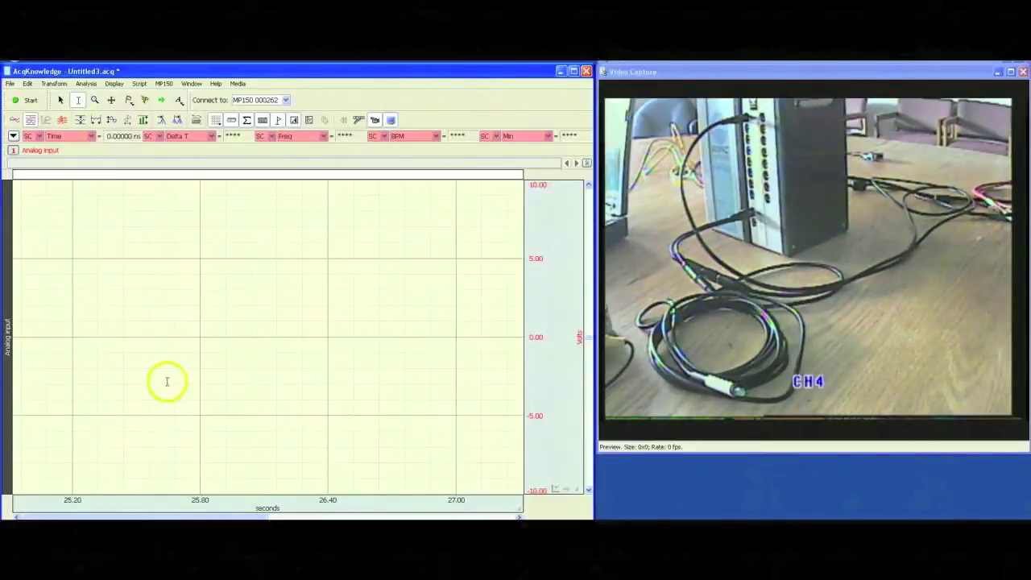
# Step: Start acquiring the Analog input channel together with the CH4 video
pyautogui.click(32, 100)
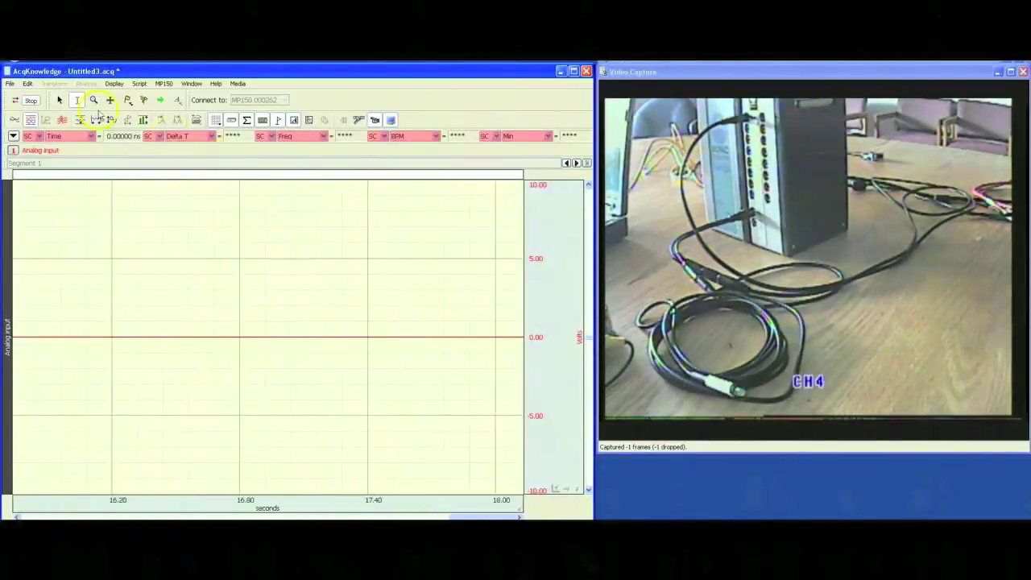
# Step: Stop recording after about 19 seconds of pulses and autoscale to show the whole record
pyautogui.click(30, 100)
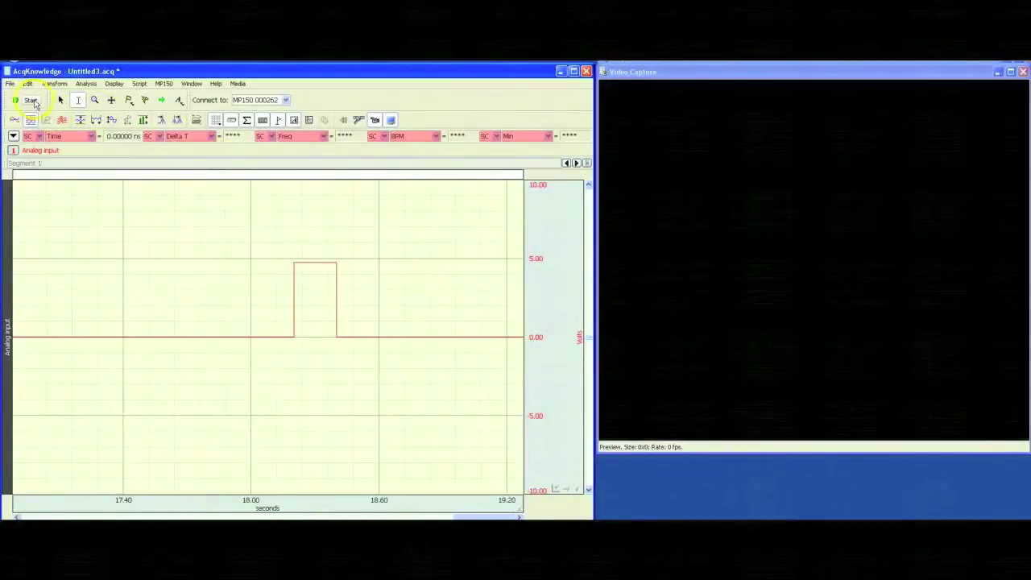
pyautogui.click(96, 121)
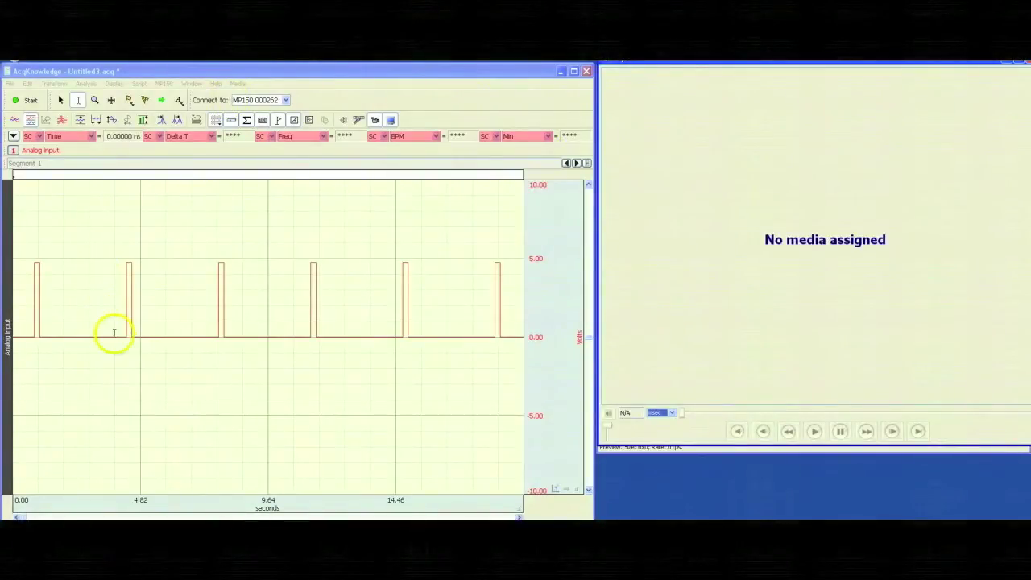
pyautogui.click(94, 100)
# Step: Zoom into the pulse near 4.2 s and step the cursor toward its onset around 4.28 s
pyautogui.moveTo(105, 242); pyautogui.dragTo(173, 374)
pyautogui.click(78, 100)
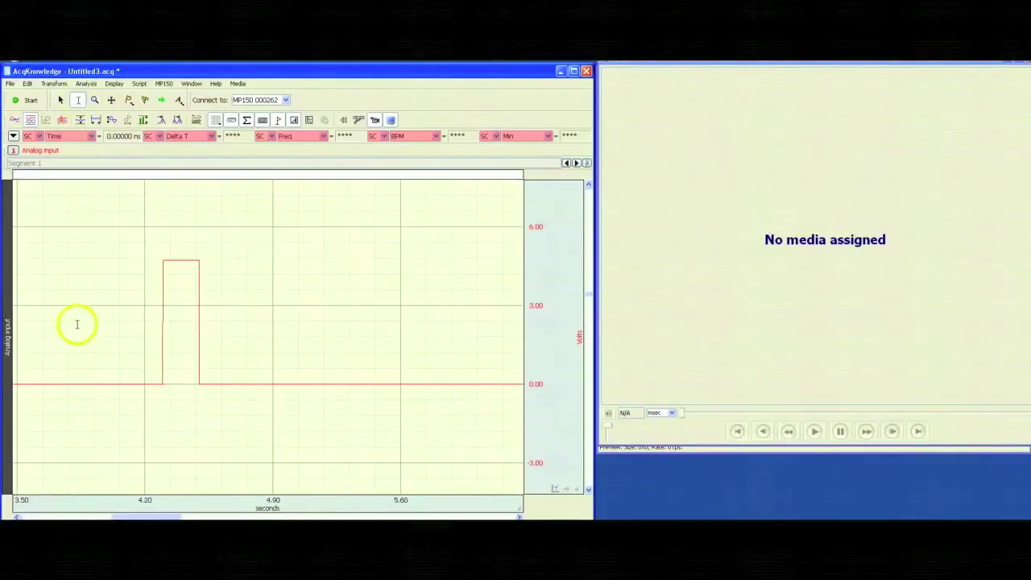
pyautogui.click(134, 373)
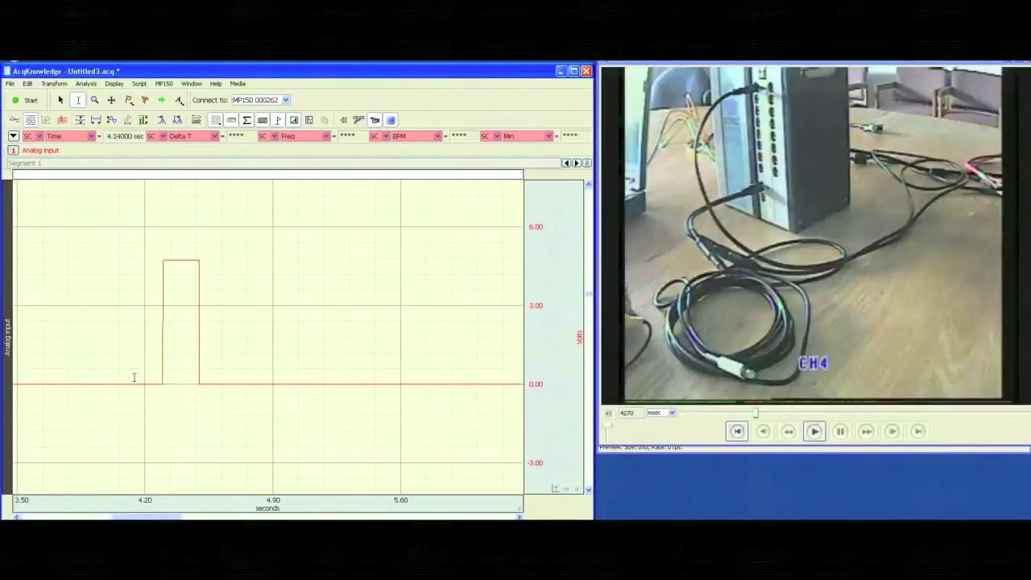
pyautogui.click(142, 379)
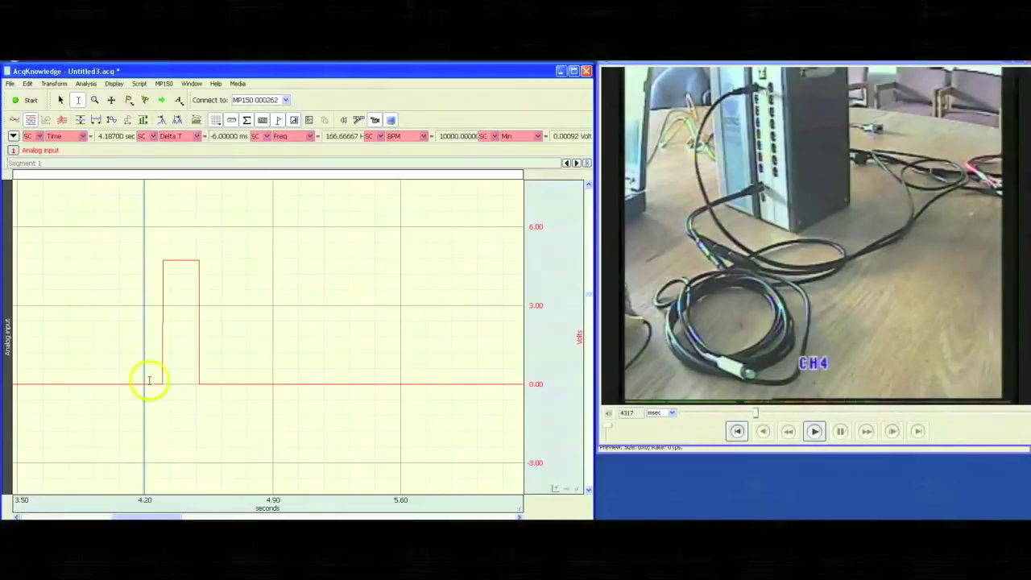
pyautogui.click(151, 382)
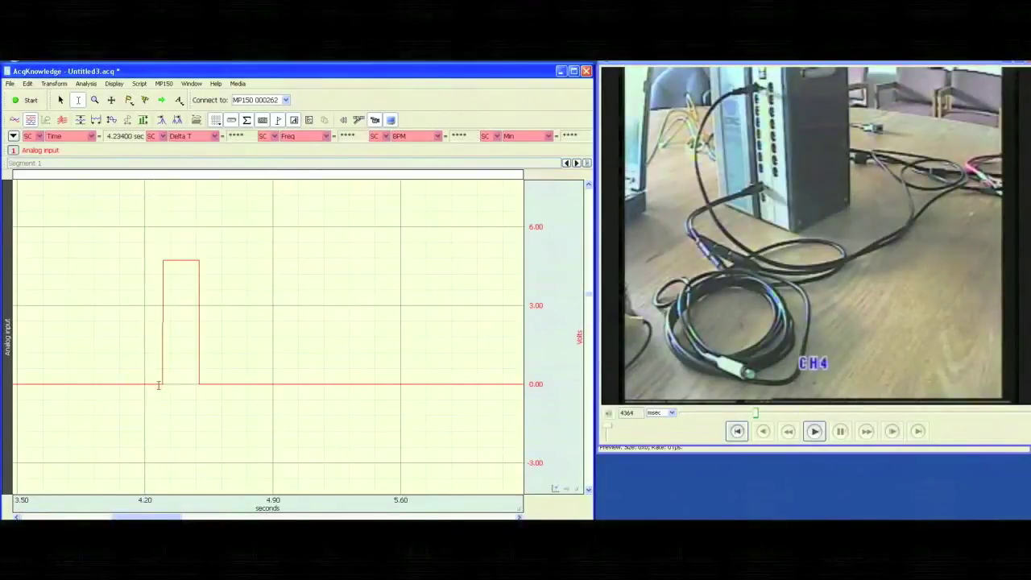
pyautogui.click(157, 384)
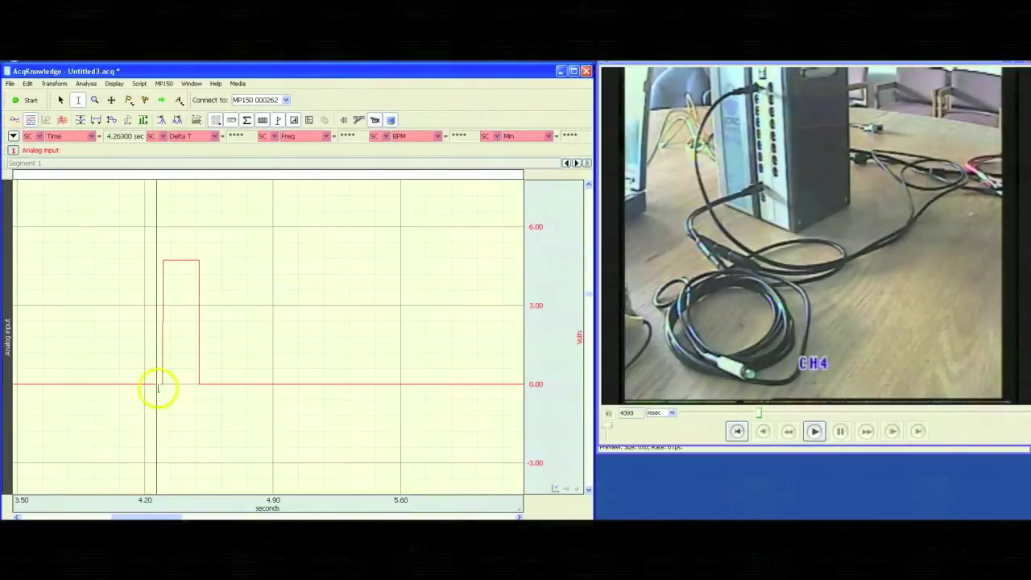
pyautogui.click(158, 385)
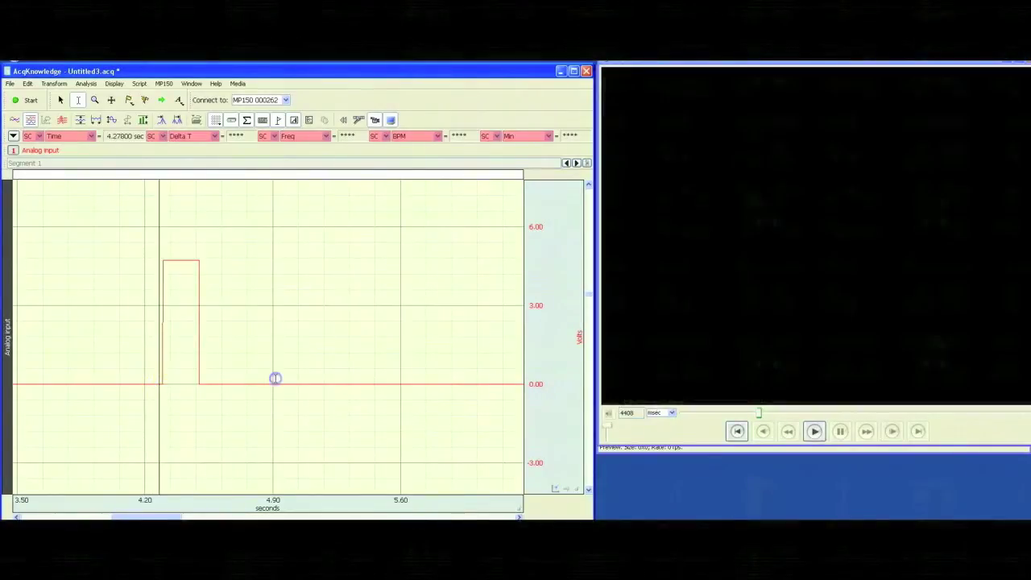
pyautogui.click(153, 396)
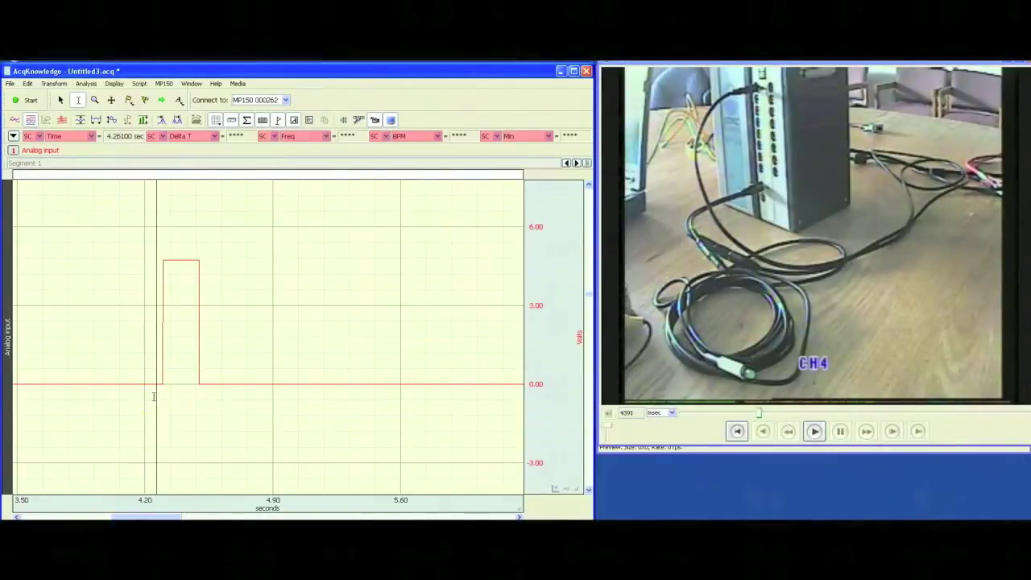
pyautogui.press('Right')
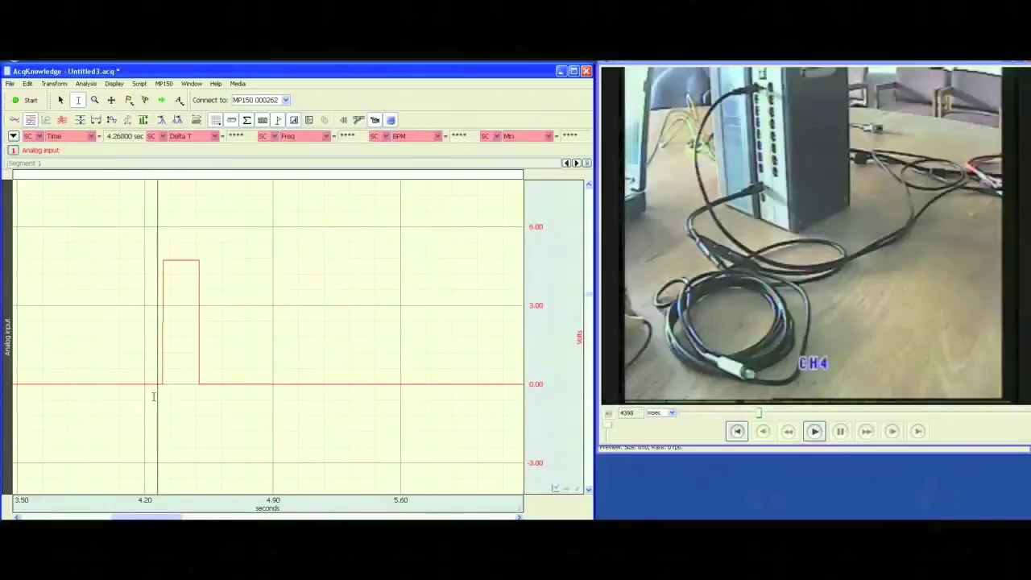
pyautogui.press('Right')
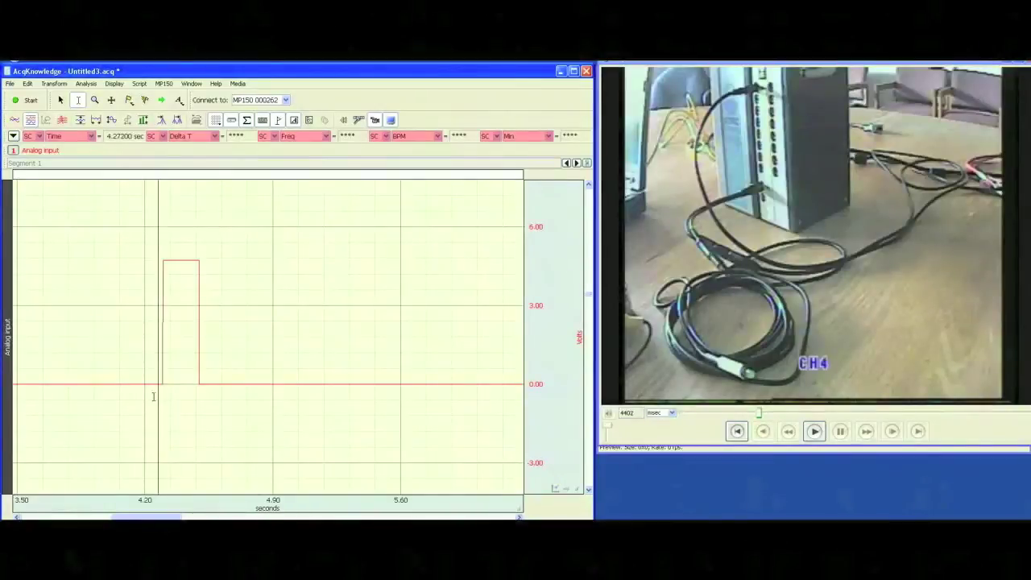
# Step: Select from the pulse's rising edge to measure the 15 ms offset in Delta T
pyautogui.click(216, 419)
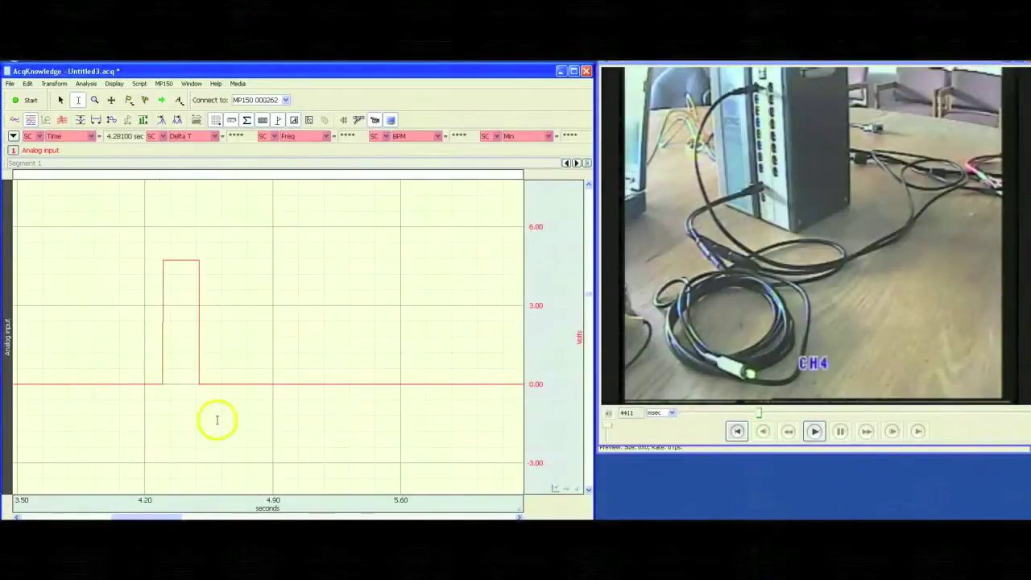
pyautogui.click(161, 268)
pyautogui.moveTo(161, 269); pyautogui.dragTo(163, 270)
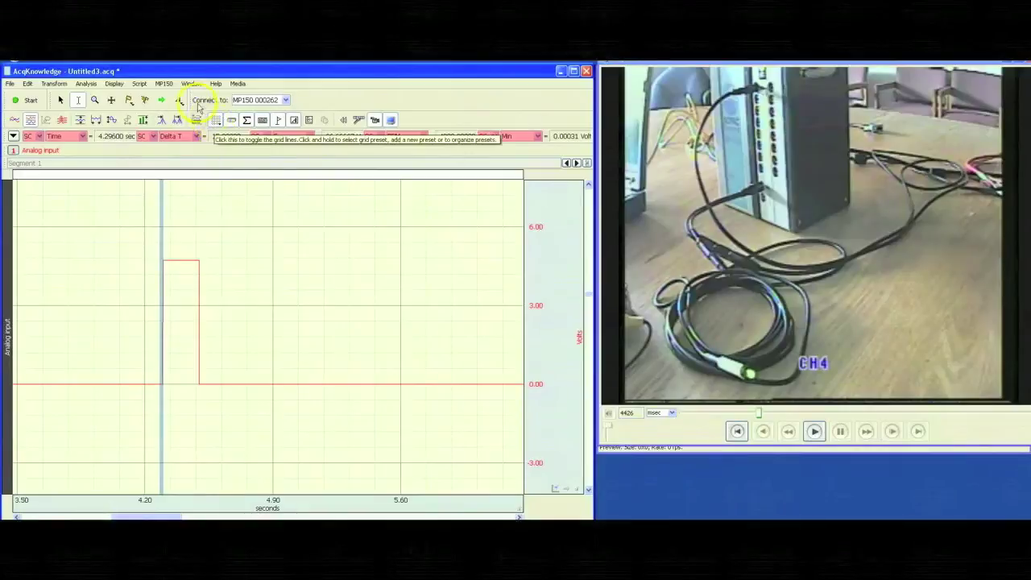
pyautogui.click(234, 84)
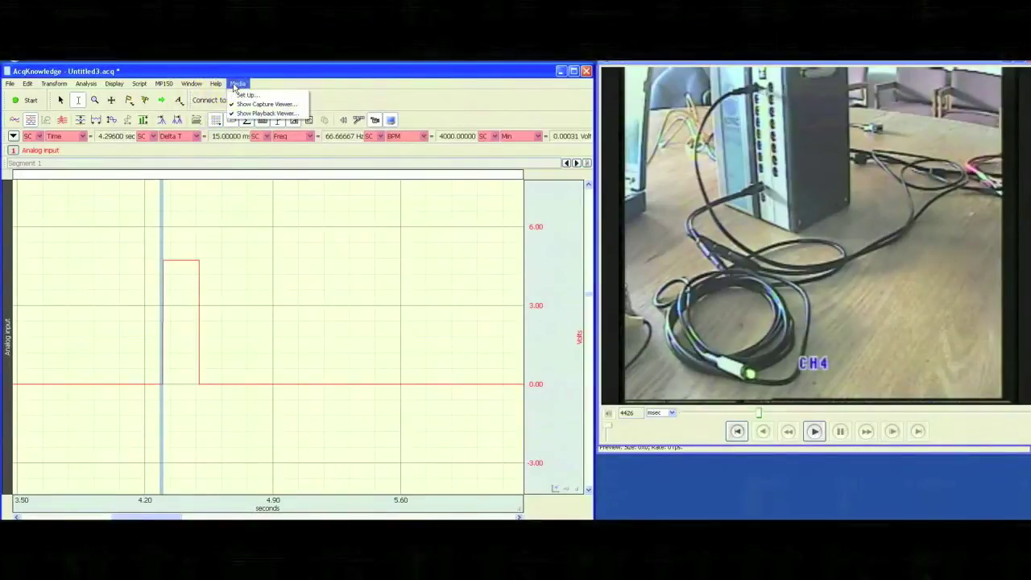
# Step: Enter a -15 ms delay for Segment 1's linked video in Media Setup's Linked Media tab
pyautogui.click(252, 95)
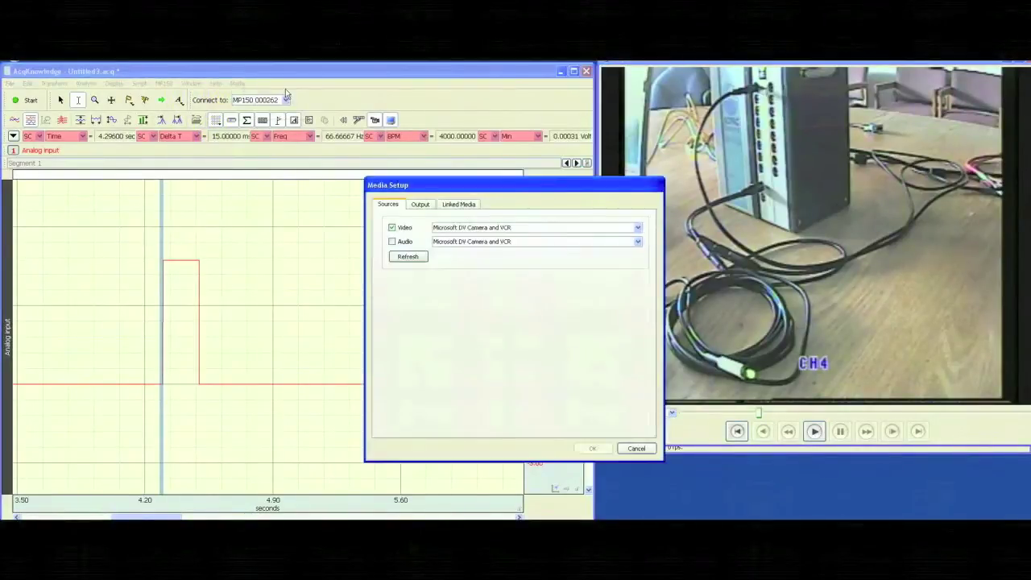
pyautogui.click(458, 204)
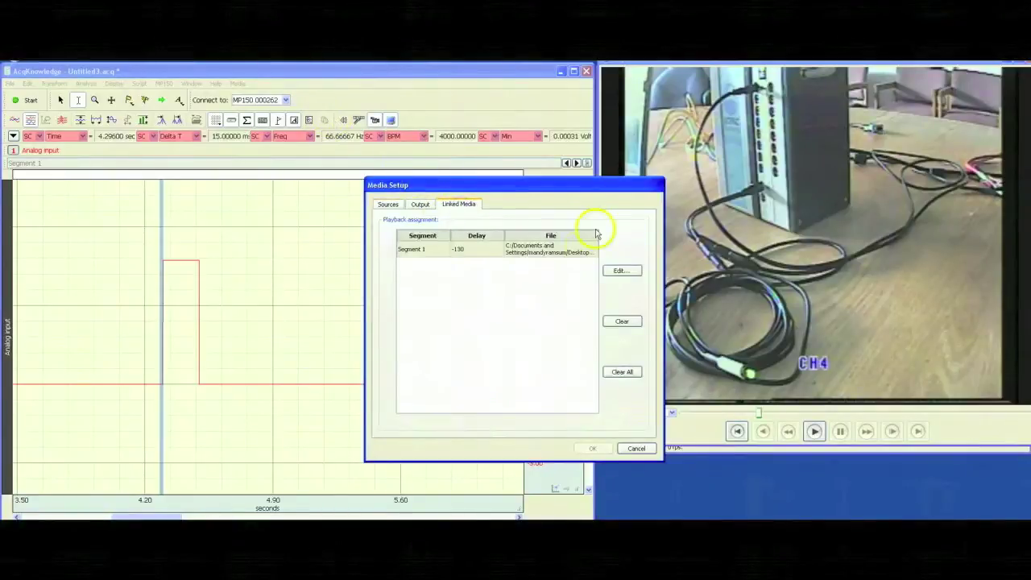
pyautogui.click(609, 272)
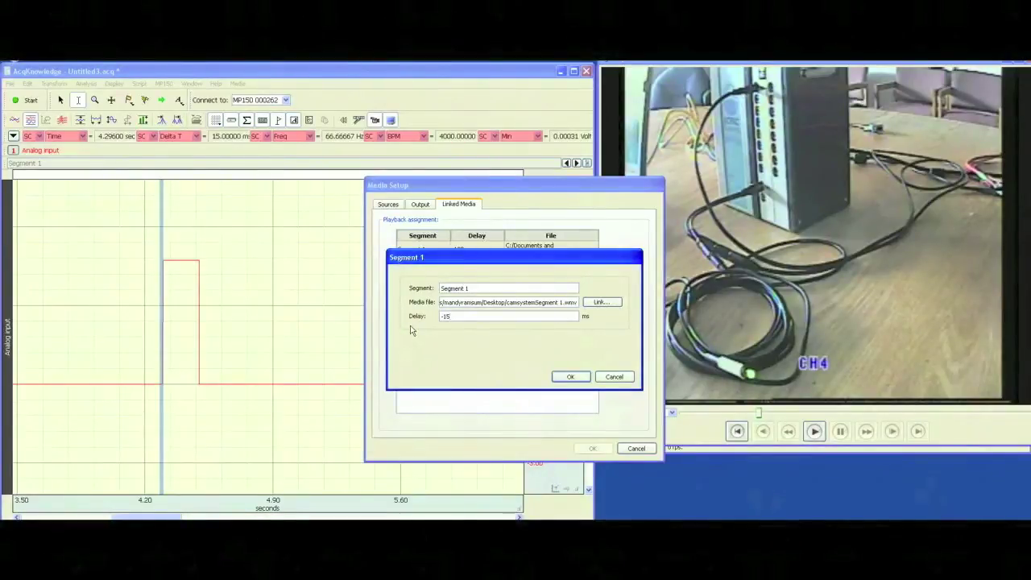
pyautogui.click(568, 378)
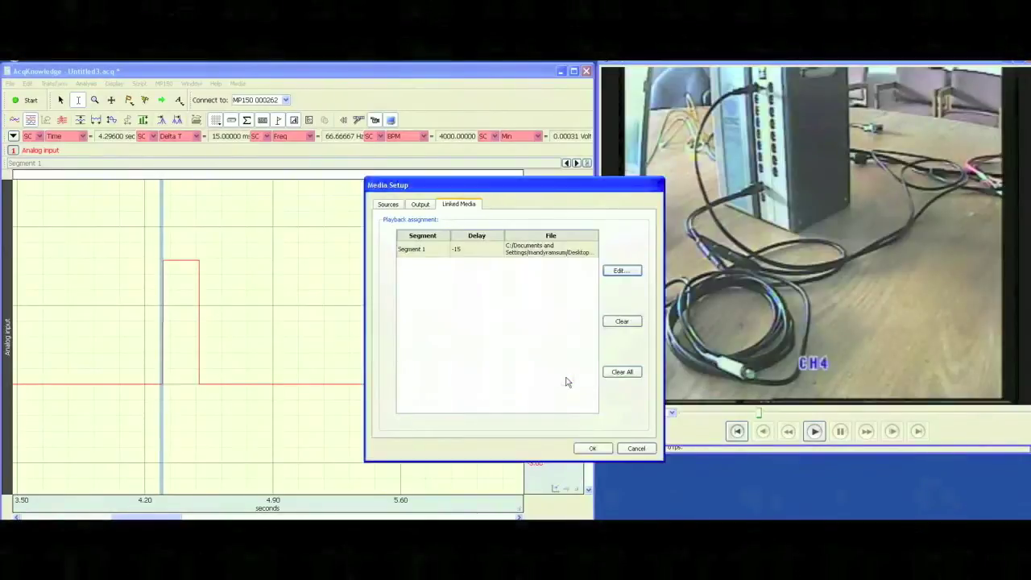
pyautogui.click(592, 449)
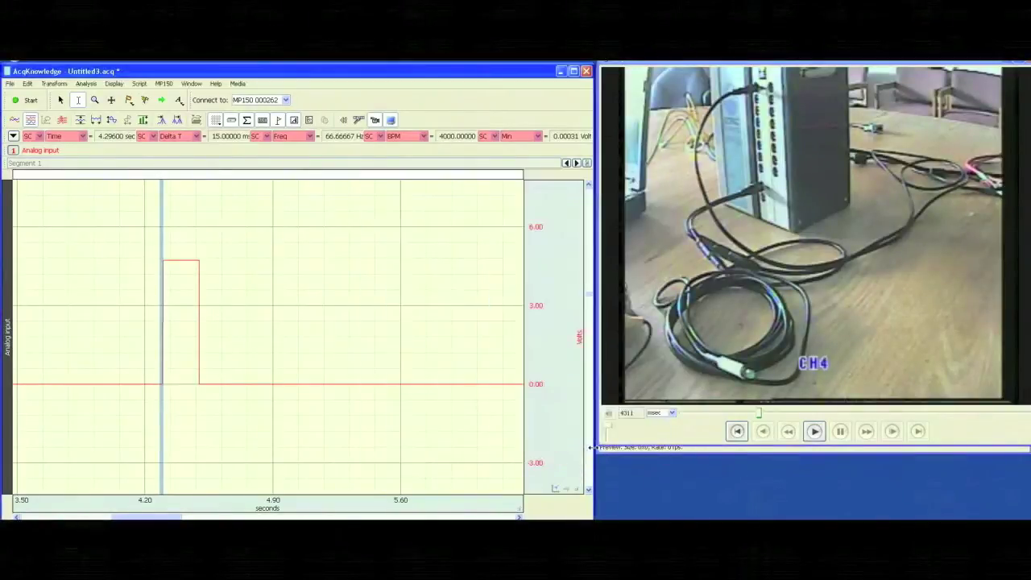